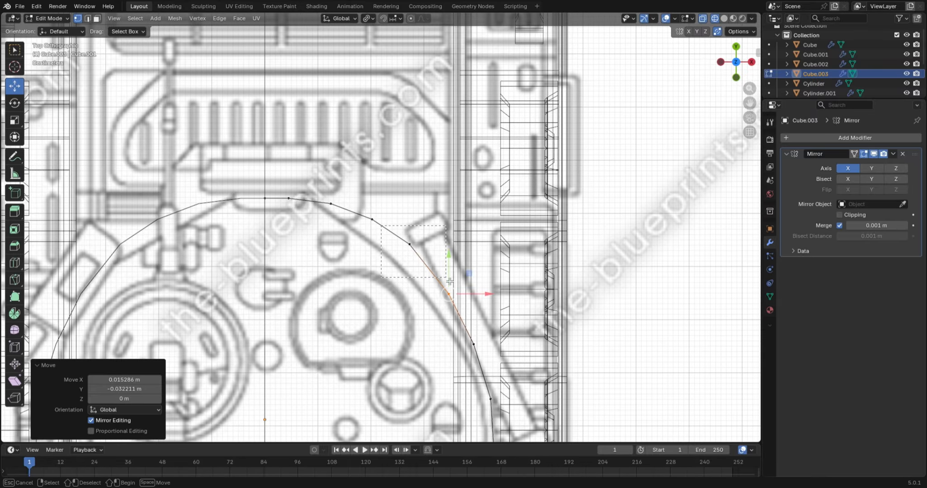
Step: Move the outline vertices on the unmirrored side of the turret onto its curved edge in the top-view blueprint
{"action": "left_click_drag", "start_coordinate": [392, 226], "coordinate": [428, 263]}
{"action": "scroll", "coordinate": [425, 260], "scroll_direction": "down", "scroll_amount": 1}
{"action": "key", "text": "g"}
{"action": "left_click", "coordinate": [418, 270]}
{"action": "scroll", "coordinate": [418, 269], "scroll_direction": "down", "scroll_amount": 1}
{"action": "middle_click_drag", "start_coordinate": [418, 269], "coordinate": [342, 213], "text": "shift"}
{"action": "left_click_drag", "start_coordinate": [345, 204], "coordinate": [383, 243]}
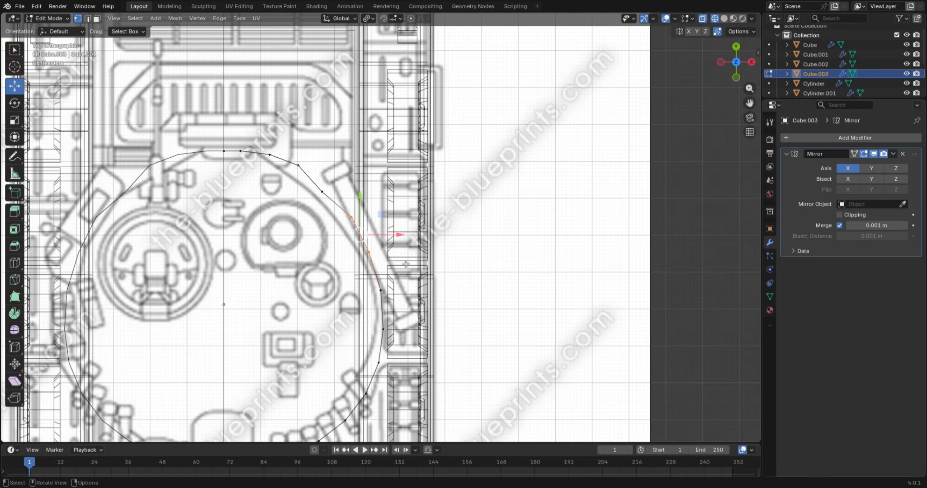
{"action": "scroll", "coordinate": [371, 221], "scroll_direction": "up", "scroll_amount": 2}
{"action": "key", "text": "g"}
{"action": "left_click", "coordinate": [336, 254]}
Step: Align the next two outline vertices toward the turret's front with the blueprint's diagonal edge
{"action": "middle_click_drag", "start_coordinate": [336, 253], "coordinate": [467, 338], "text": "shift"}
{"action": "left_click_drag", "start_coordinate": [408, 241], "coordinate": [445, 277]}
{"action": "key", "text": "g"}
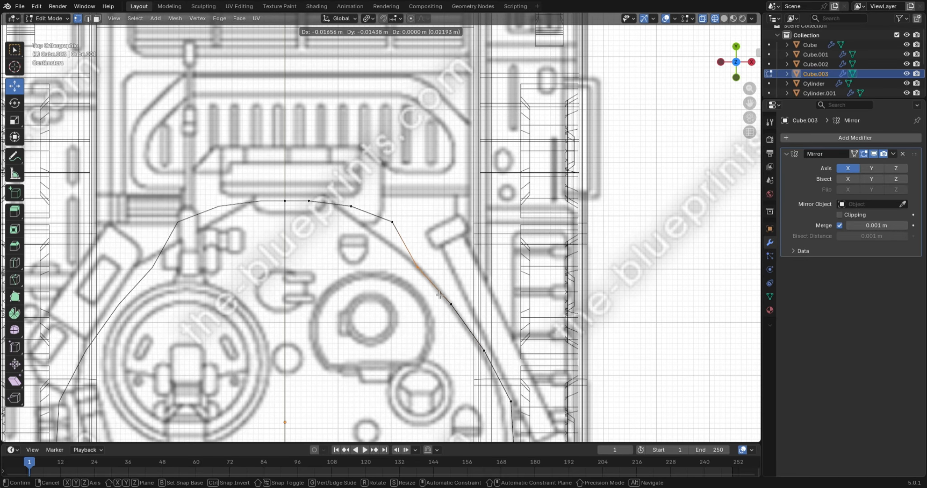
{"action": "left_click", "coordinate": [437, 284]}
{"action": "left_click_drag", "start_coordinate": [372, 202], "coordinate": [420, 243]}
{"action": "key", "text": "g"}
{"action": "left_click", "coordinate": [409, 257]}
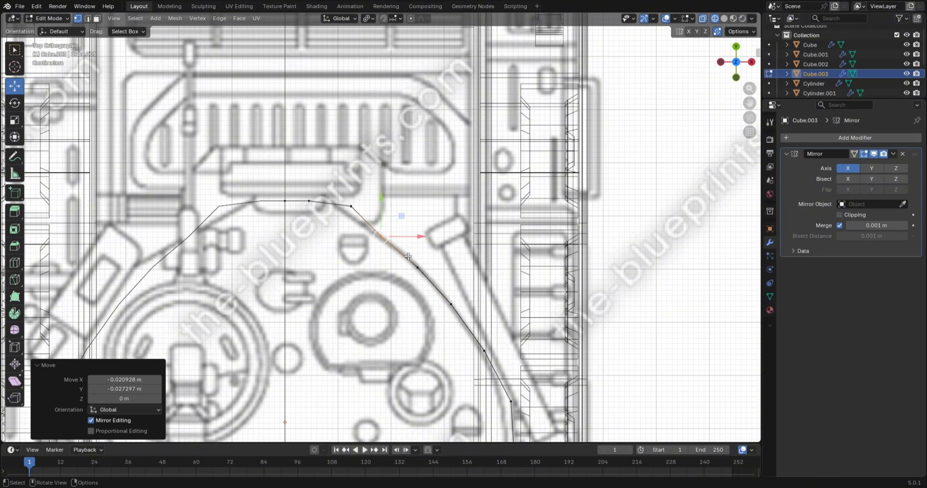
Step: Fit the front outline vertices nearest the mirror line to the blueprint and box-select the vertices further down the outline
{"action": "left_click_drag", "start_coordinate": [333, 189], "coordinate": [372, 215]}
{"action": "scroll", "coordinate": [372, 215], "scroll_direction": "up", "scroll_amount": 1}
{"action": "key", "text": "g"}
{"action": "left_click", "coordinate": [368, 223]}
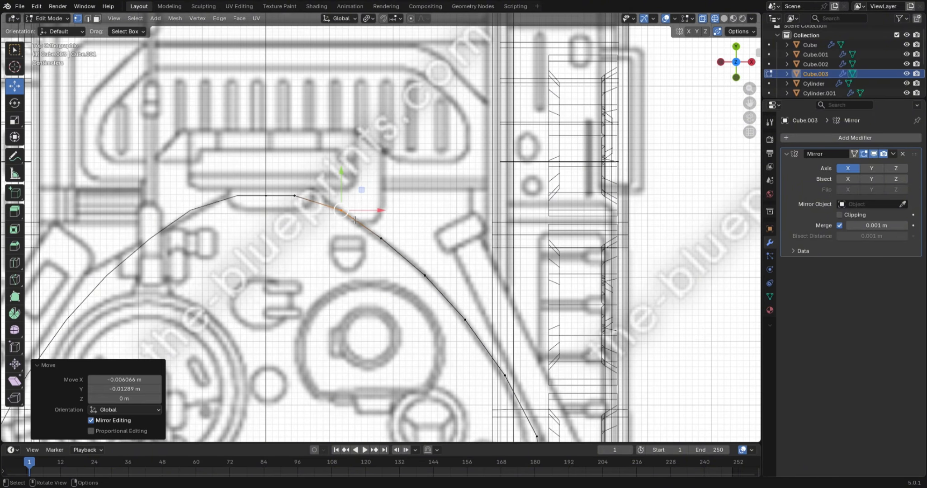
{"action": "left_click_drag", "start_coordinate": [253, 180], "coordinate": [310, 206]}
{"action": "left_click_drag", "start_coordinate": [280, 154], "coordinate": [280, 150]}
{"action": "left_click", "coordinate": [404, 199]}
{"action": "scroll", "coordinate": [404, 199], "scroll_direction": "down", "scroll_amount": 4}
{"action": "middle_click_drag", "start_coordinate": [404, 280], "coordinate": [374, 168], "text": "shift"}
{"action": "left_click_drag", "start_coordinate": [265, 263], "coordinate": [475, 384]}
{"action": "scroll", "coordinate": [518, 304], "scroll_direction": "up", "scroll_amount": 1}
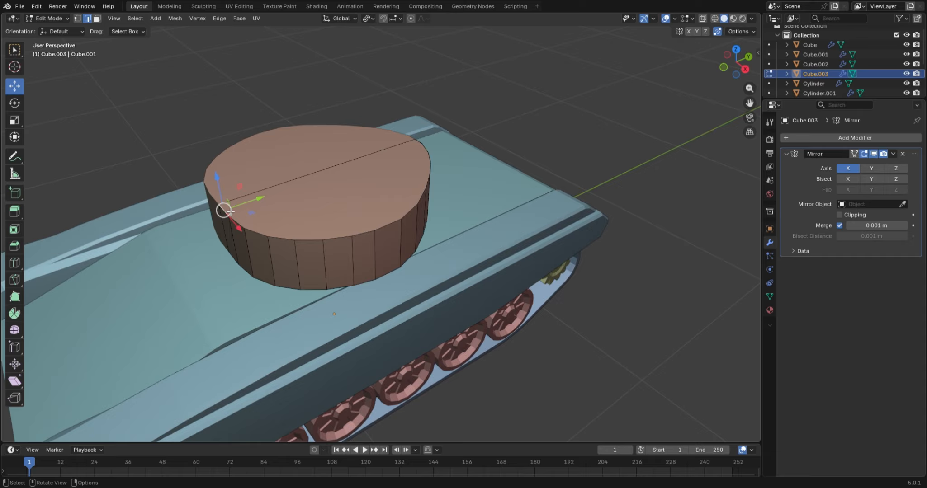
Step: Select the half loop of edges along the turret's top rim and distribute its vertices evenly with LoopTools Space
{"action": "left_click", "coordinate": [276, 212], "text": "ctrl"}
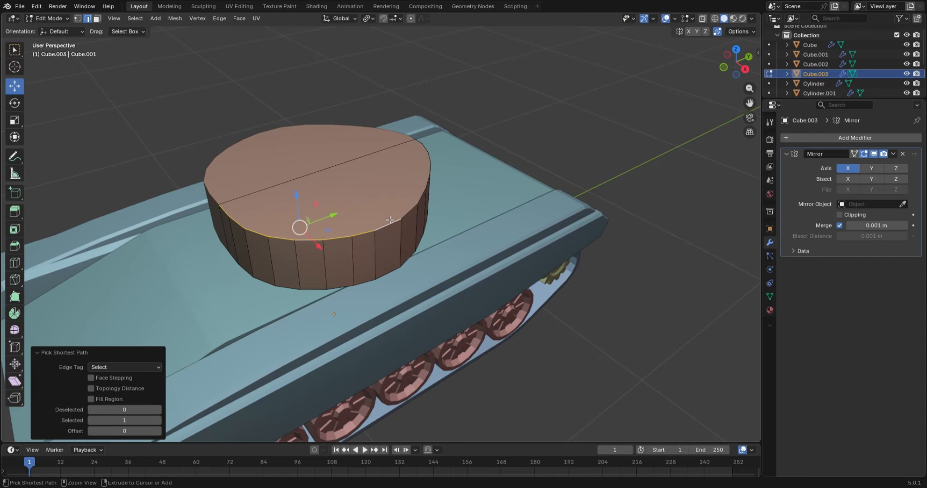
{"action": "middle_click_drag", "start_coordinate": [276, 212], "coordinate": [353, 213]}
{"action": "left_click", "coordinate": [541, 227], "text": "ctrl"}
{"action": "middle_click_drag", "start_coordinate": [540, 227], "coordinate": [617, 167]}
{"action": "right_click", "coordinate": [617, 166]}
{"action": "mouse_move", "coordinate": [617, 166]}
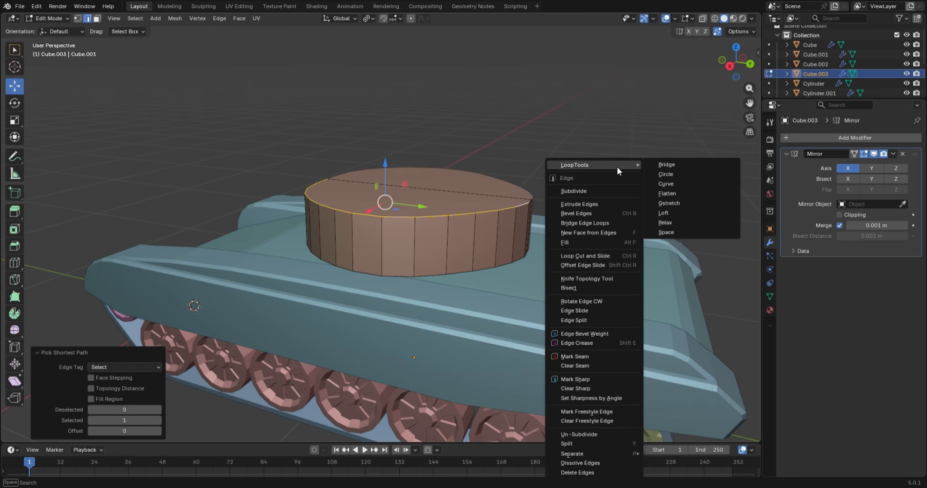
{"action": "left_click", "coordinate": [682, 232]}
Step: Select the matching half loop along the turret's bottom rim and even out its edges with LoopTools
{"action": "middle_click_drag", "start_coordinate": [456, 232], "coordinate": [520, 271]}
{"action": "left_click", "coordinate": [428, 246]}
{"action": "left_click", "coordinate": [392, 274], "text": "ctrl"}
{"action": "middle_click_drag", "start_coordinate": [392, 274], "coordinate": [421, 272]}
{"action": "left_click", "coordinate": [231, 304], "text": "ctrl"}
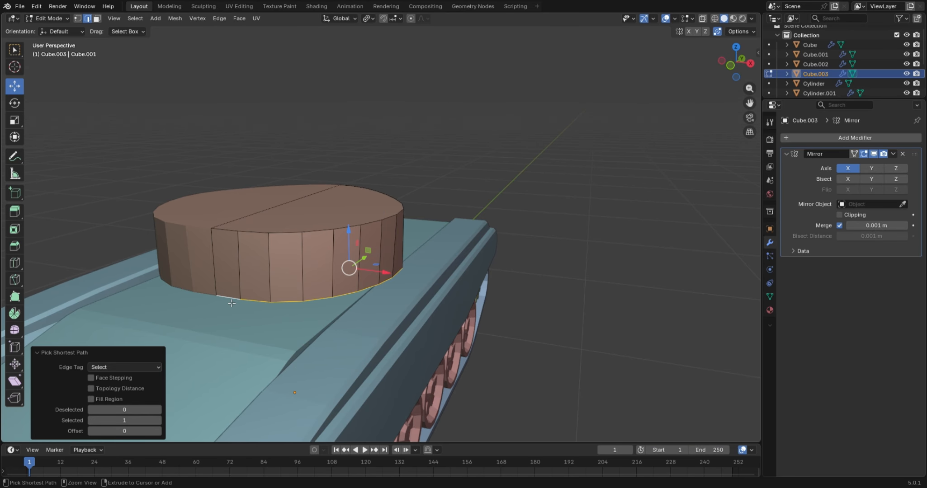
{"action": "middle_click_drag", "start_coordinate": [231, 304], "coordinate": [181, 316]}
{"action": "right_click", "coordinate": [604, 101]}
{"action": "mouse_move", "coordinate": [604, 99]}
{"action": "left_click", "coordinate": [646, 155]}
Step: Move the turret's top vertices along Z to match the roof height in the side-view blueprint
{"action": "middle_click_drag", "start_coordinate": [646, 154], "coordinate": [421, 200]}
{"action": "key", "text": "Tab"}
{"action": "scroll", "coordinate": [430, 205], "scroll_direction": "up", "scroll_amount": 2}
{"action": "left_click", "coordinate": [428, 204]}
{"action": "key", "text": "Tab"}
{"action": "key", "text": "KP_3"}
{"action": "key", "text": "shift+z"}
{"action": "key", "text": "a"}
{"action": "key", "text": "alt+a"}
{"action": "left_click_drag", "start_coordinate": [181, 149], "coordinate": [535, 229]}
{"action": "key", "text": "g"}
{"action": "key", "text": "z"}
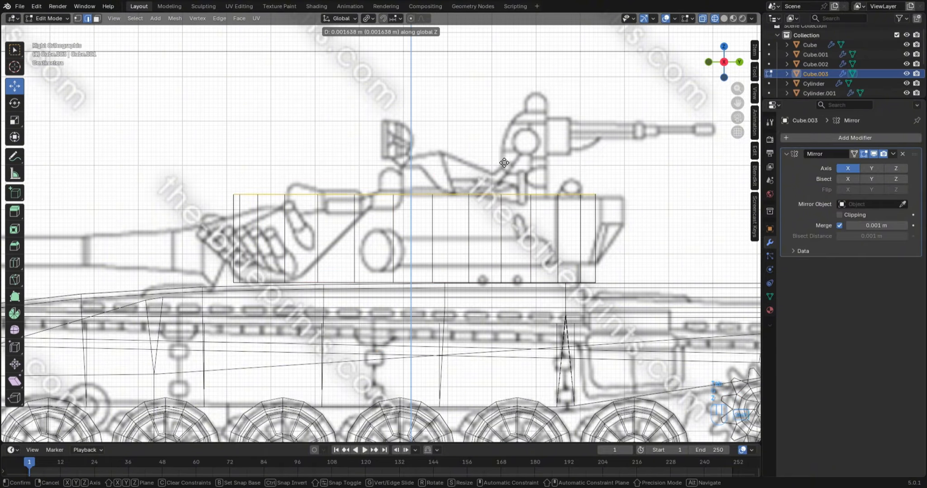
{"action": "left_click", "coordinate": [504, 163]}
Step: Select the front and rear end vertices of the turret roof's centre line and delete the selected geometry
{"action": "middle_click_drag", "start_coordinate": [504, 163], "coordinate": [420, 241]}
{"action": "key", "text": "Tab"}
{"action": "key", "text": "shift+z"}
{"action": "scroll", "coordinate": [420, 241], "scroll_direction": "up", "scroll_amount": 4}
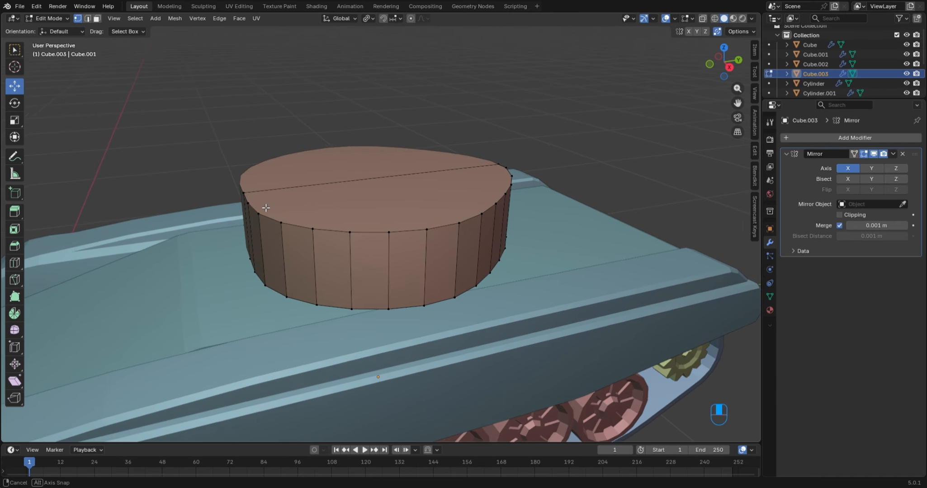
{"action": "left_click", "coordinate": [247, 190]}
{"action": "left_click", "coordinate": [495, 164], "text": "shift"}
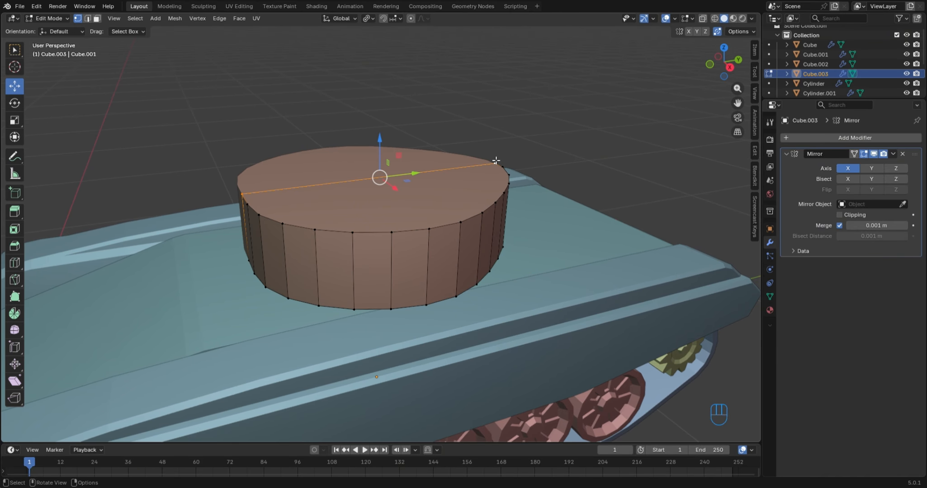
{"action": "key", "text": "x"}
{"action": "left_click", "coordinate": [487, 170]}
Step: Move the two roof vertex rows behind the front slope by about -0.0035 m along Z to follow the side-view blueprint
{"action": "mouse_move", "coordinate": [319, 227]}
{"action": "middle_mouse_down"}
{"action": "mouse_move", "coordinate": [341, 217]}
{"action": "mouse_move", "coordinate": [328, 235]}
{"action": "middle_mouse_up"}
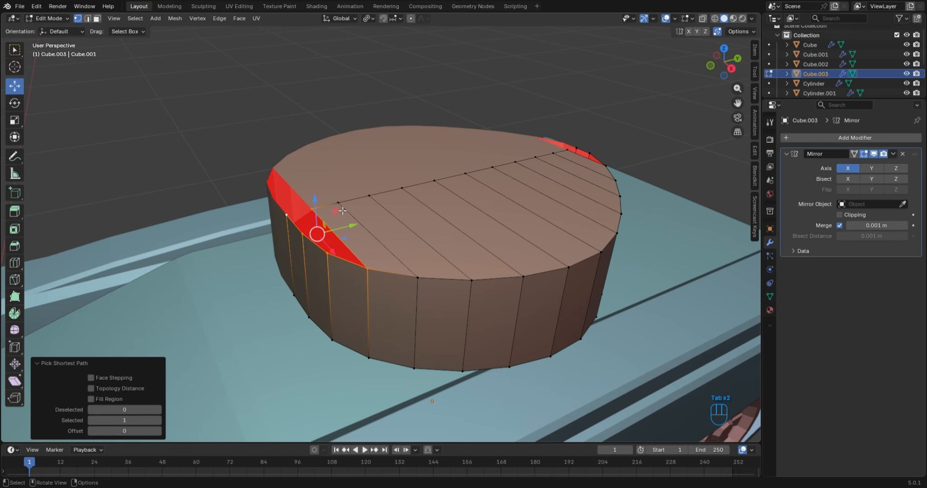
{"action": "middle_click_drag", "start_coordinate": [317, 226], "coordinate": [588, 199]}
{"action": "left_click", "coordinate": [592, 195]}
{"action": "key", "text": "KP_3"}
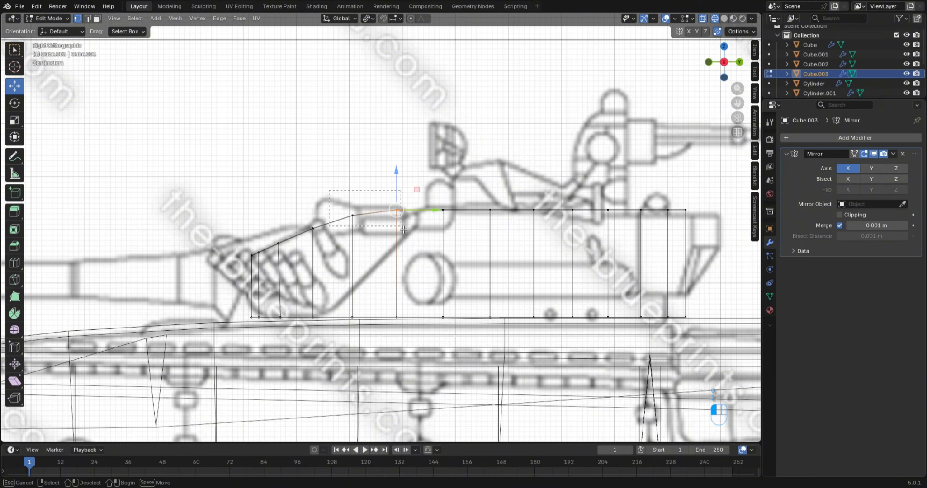
{"action": "left_click", "coordinate": [404, 243], "text": "shift"}
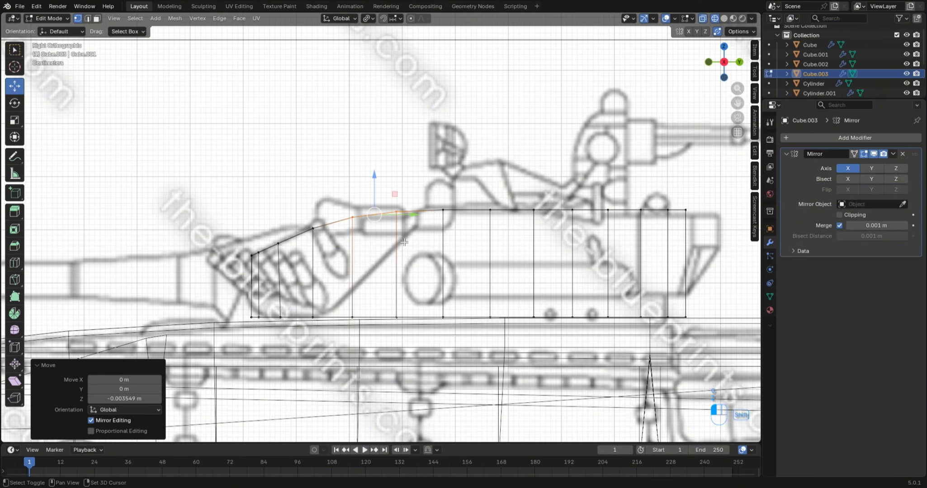
{"action": "middle_click_drag", "start_coordinate": [451, 234], "coordinate": [428, 236], "text": "shift"}
{"action": "middle_click_drag", "start_coordinate": [579, 286], "coordinate": [412, 312], "text": "shift"}
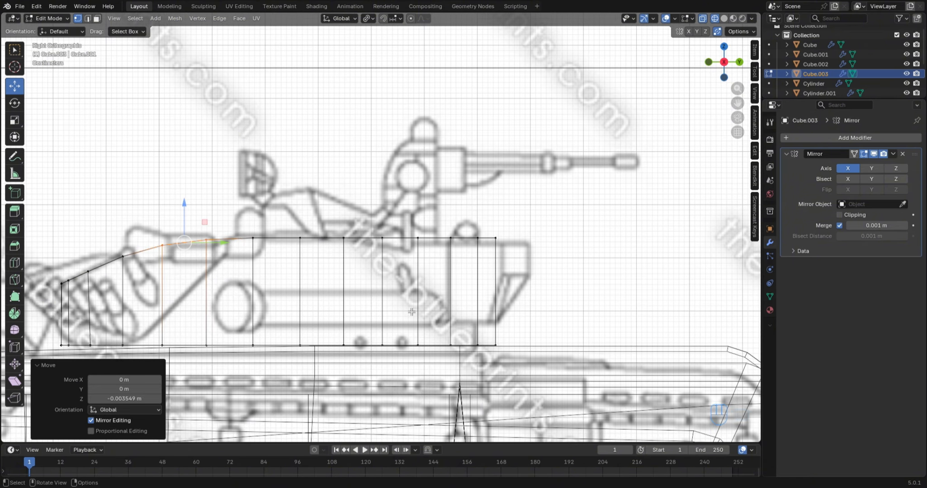
Step: Lower the turret's rear roof vertices along Z to follow the blueprint's roofline in side view
{"action": "scroll", "coordinate": [412, 312], "scroll_direction": "up", "scroll_amount": 1}
{"action": "left_click_drag", "start_coordinate": [450, 214], "coordinate": [575, 271]}
{"action": "scroll", "coordinate": [451, 288], "scroll_direction": "down", "scroll_amount": 2}
{"action": "key", "text": "g"}
{"action": "key", "text": "z"}
{"action": "left_click", "coordinate": [452, 289]}
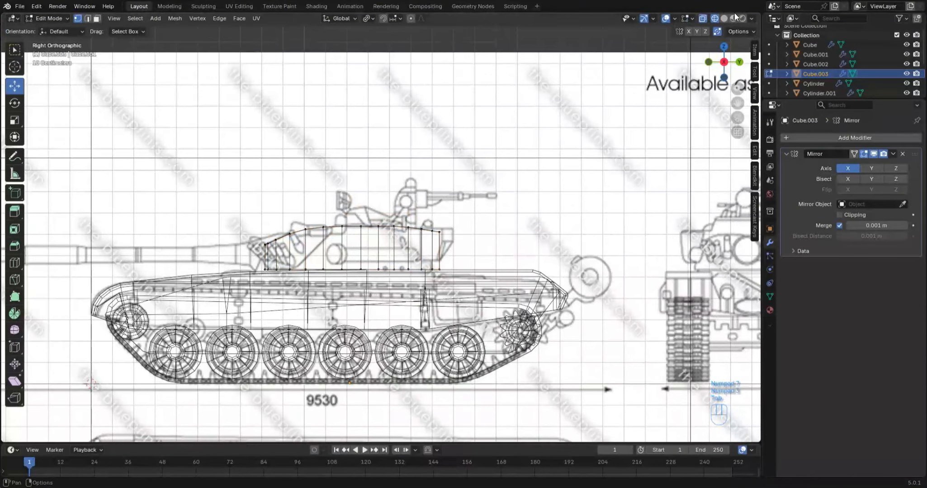
Step: Switch to solid shading and Object Mode and inspect the turret's overall shape
{"action": "left_click", "coordinate": [725, 19]}
{"action": "middle_click_drag", "start_coordinate": [459, 248], "coordinate": [515, 288]}
{"action": "key", "text": "Tab"}
{"action": "left_click", "coordinate": [579, 290]}
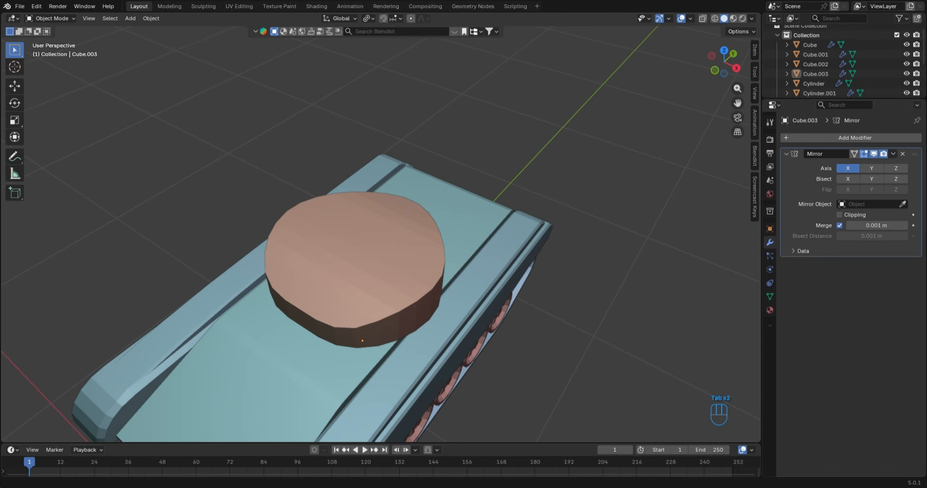
{"action": "middle_click_drag", "start_coordinate": [579, 290], "coordinate": [452, 304]}
{"action": "left_click", "coordinate": [376, 246]}
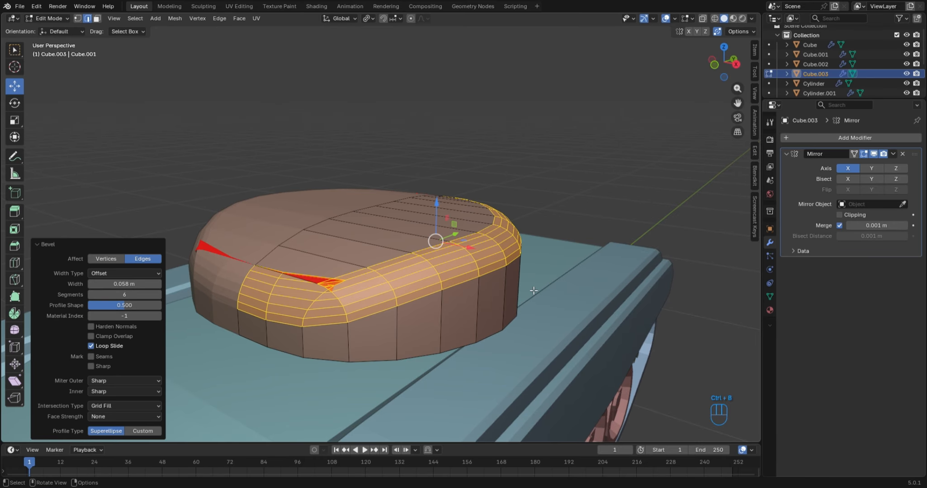
Step: Undo the rim bevel, then dissolve the short cross edge at the roof's front and select its rear counterpart
{"action": "key", "text": "ctrl+z"}
{"action": "key", "text": "x"}
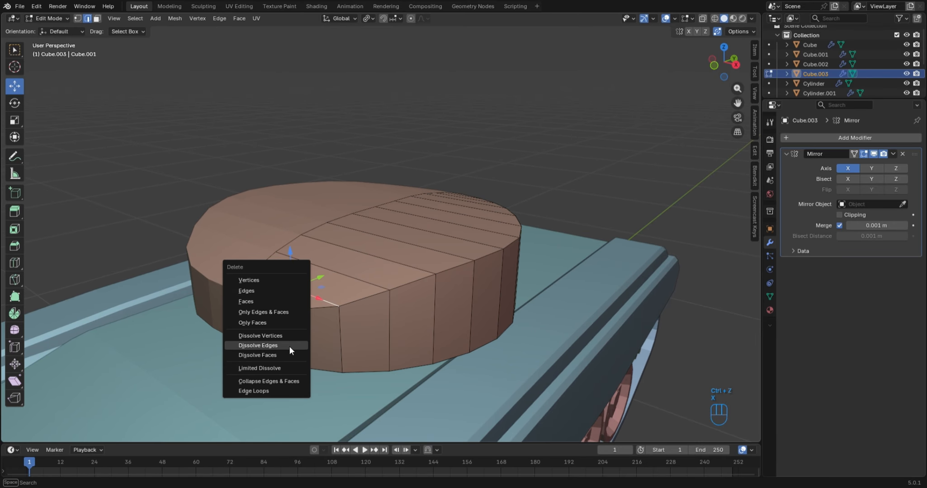
{"action": "left_click", "coordinate": [289, 345]}
{"action": "middle_click_drag", "start_coordinate": [290, 346], "coordinate": [427, 305]}
{"action": "left_click", "coordinate": [460, 288]}
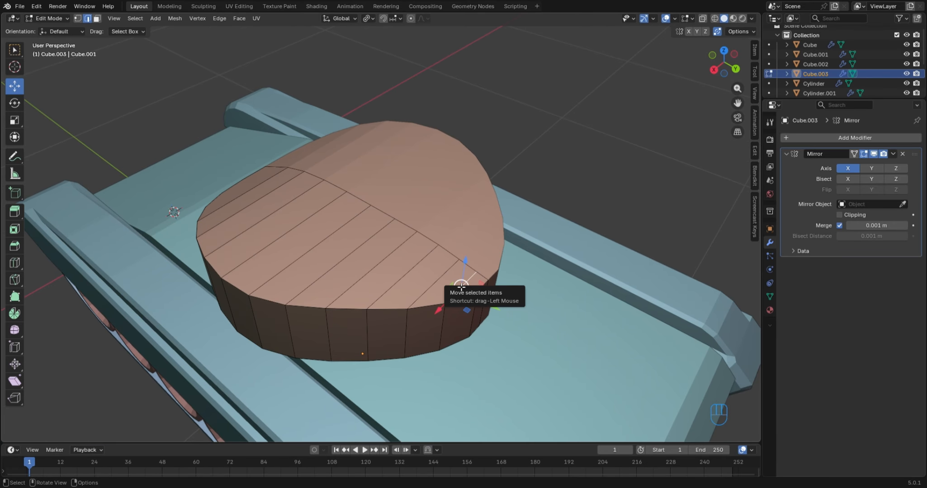
Step: Try to bevel the edge loop around the turret's top rim
{"action": "left_click", "coordinate": [461, 295], "text": "alt"}
{"action": "key", "text": "ctrl+b"}
{"action": "left_click", "coordinate": [488, 271]}
{"action": "middle_click_drag", "start_coordinate": [489, 271], "coordinate": [526, 260]}
{"action": "scroll", "coordinate": [393, 262], "scroll_direction": "down", "scroll_amount": 4}
{"action": "key", "text": "Tab"}
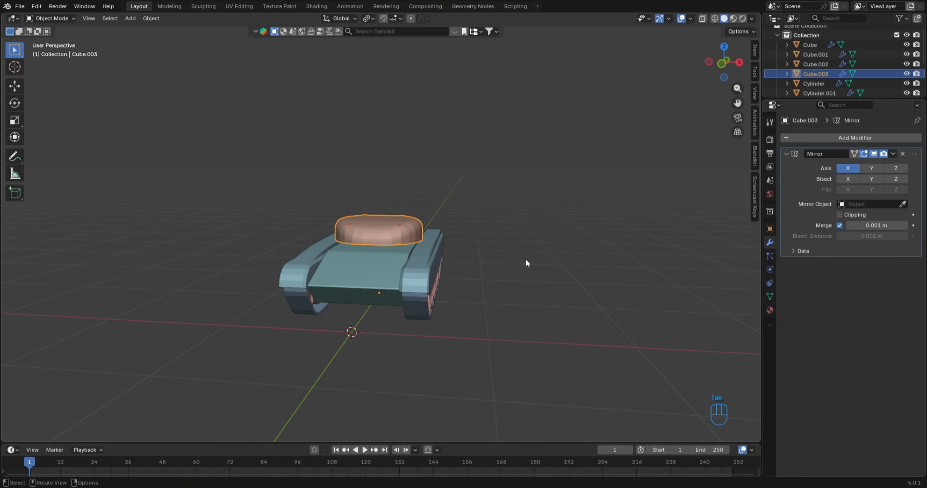
{"action": "key", "text": "ctrl+z"}
{"action": "key", "text": "ctrl+z"}
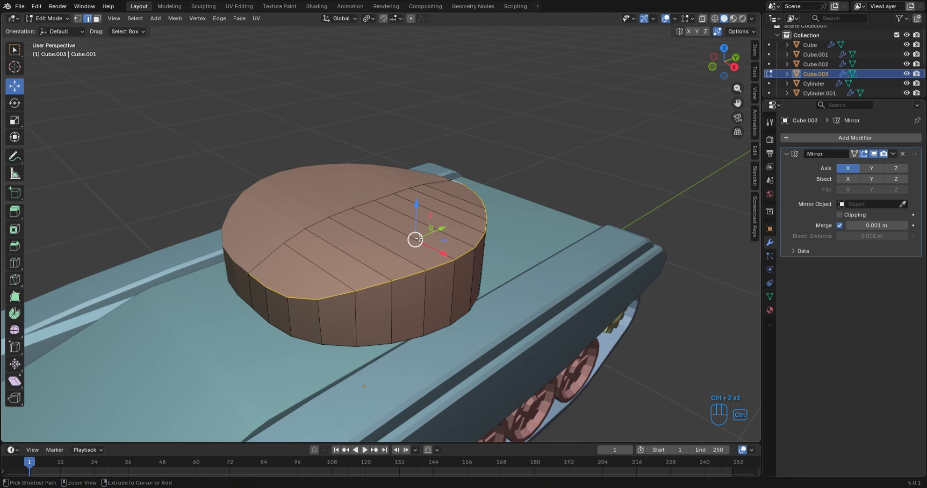
Step: Bevel the turret's top rim edges with an offset of 0.1 m
{"action": "middle_click_drag", "start_coordinate": [420, 245], "coordinate": [423, 238]}
{"action": "key", "text": "ctrl+b"}
{"action": "type", "text": "0"}
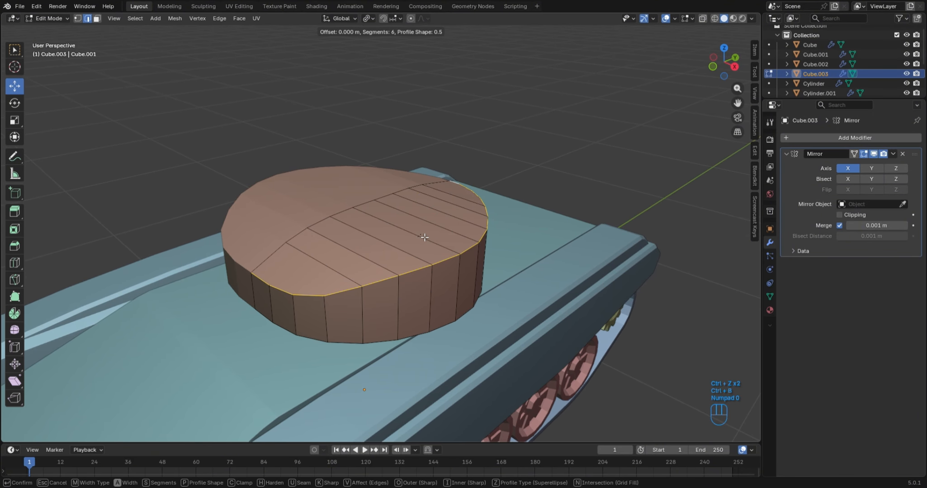
{"action": "type", "text": ".1"}
{"action": "key", "text": "Return"}
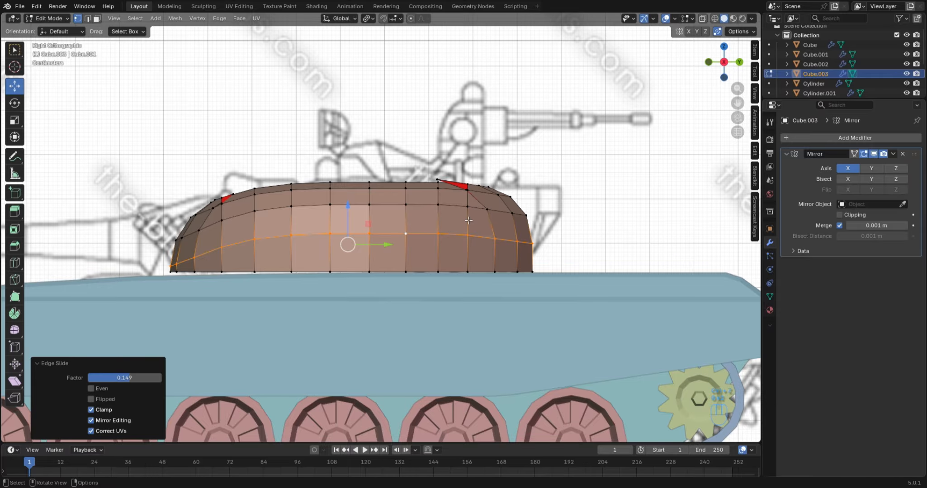
Step: Flatten the lowest side edge loop of the turret and move it about -0.023 m along Z
{"action": "key", "text": "g"}
{"action": "key", "text": "z"}
{"action": "left_click", "coordinate": [458, 303]}
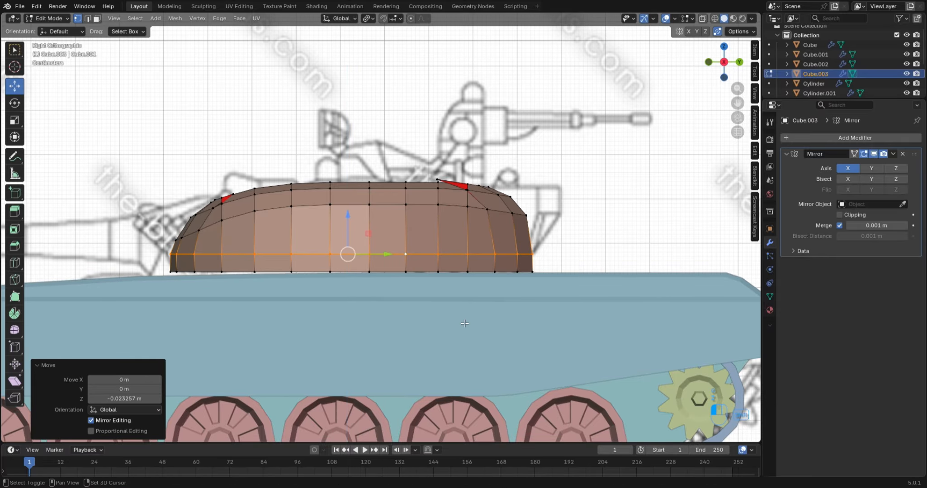
Step: Select the next edge loop up the turret's side and add a loop cut to the turret in side view
{"action": "left_click", "coordinate": [380, 204], "text": "alt"}
{"action": "middle_click_drag", "start_coordinate": [382, 210], "coordinate": [402, 267]}
{"action": "key", "text": "KP_3"}
{"action": "key", "text": "ctrl+r"}
{"action": "left_click", "coordinate": [507, 199]}
Step: Slide the vertex at the roof's front corner along its edge by a factor of about 0.67 and select the neighbouring vertex
{"action": "left_click", "coordinate": [399, 260]}
{"action": "scroll", "coordinate": [397, 258], "scroll_direction": "up", "scroll_amount": 2}
{"action": "key", "text": "shift+v"}
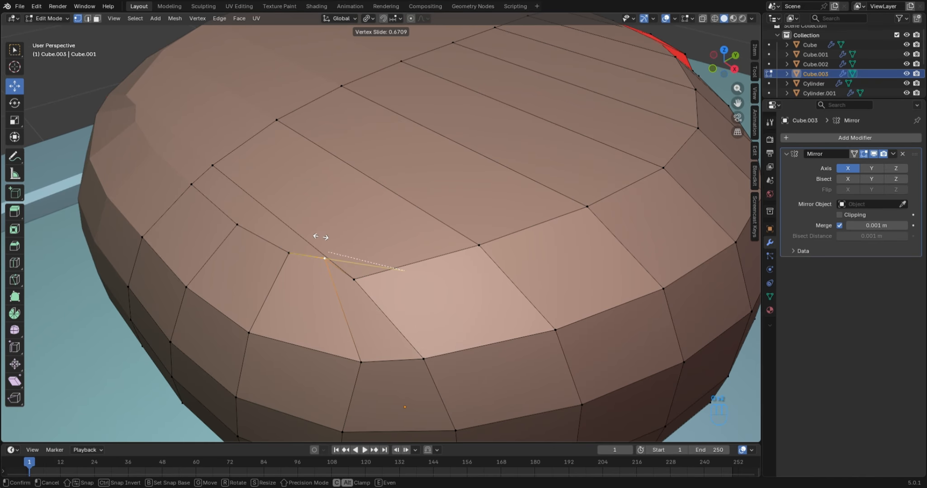
{"action": "left_click", "coordinate": [372, 288]}
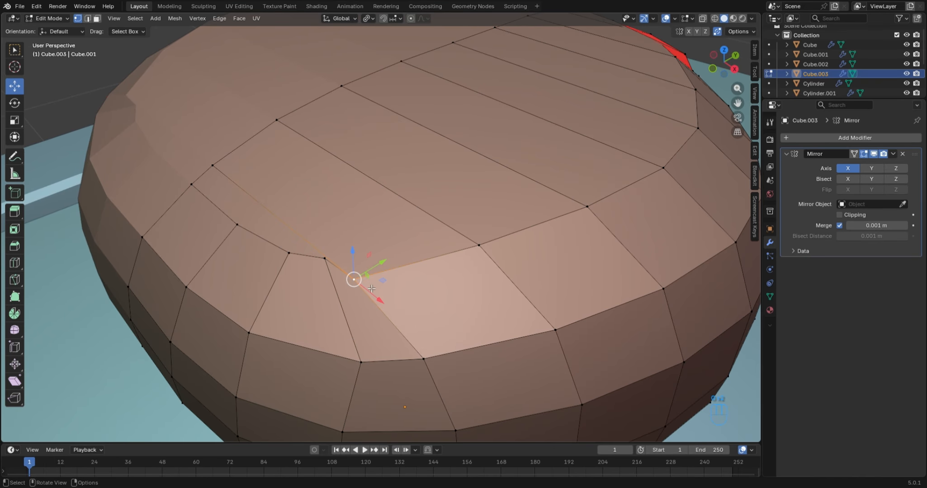